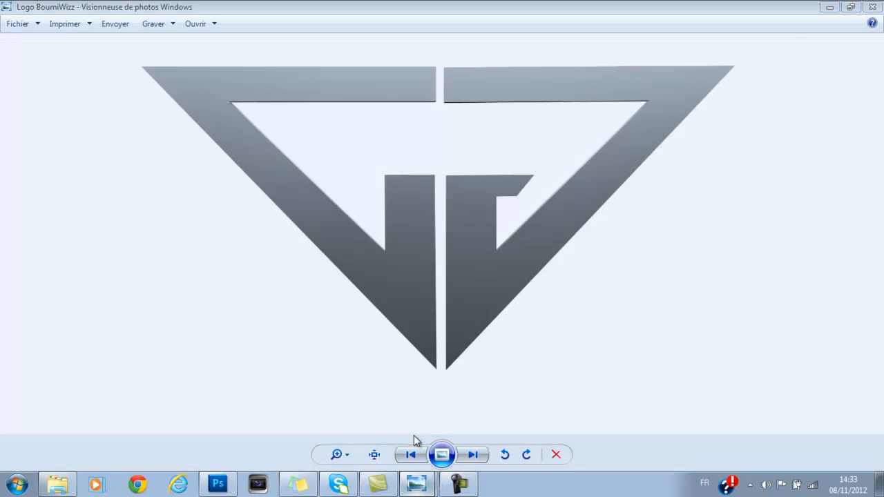
- View the BoumiWizz logo reference images in the photo viewer
{"action": "left_click", "coordinate": [473, 423]}
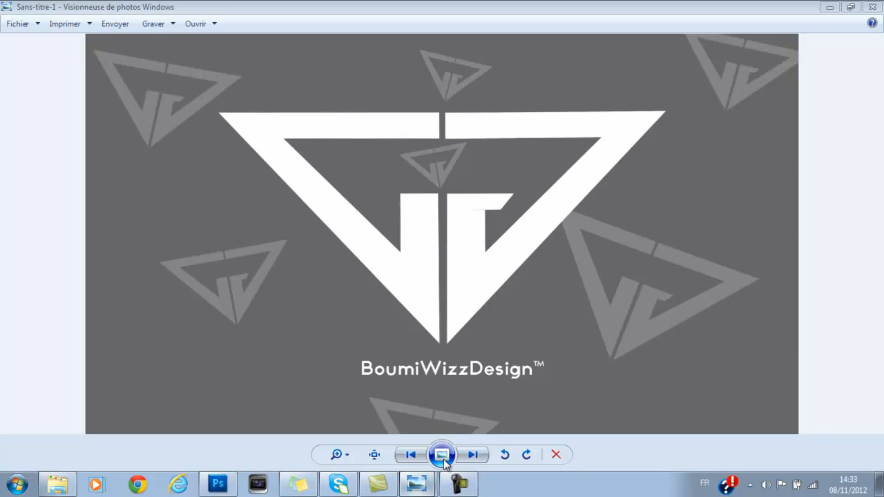
{"action": "key", "text": "alt+Tab"}
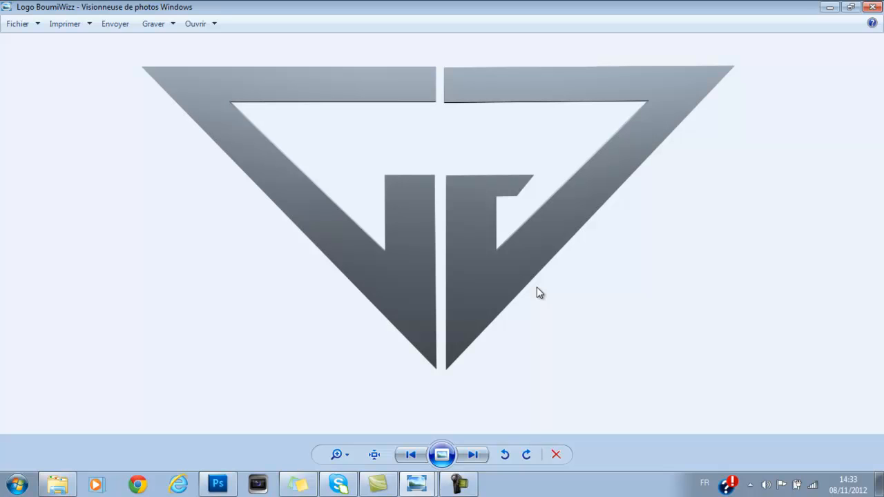
- Switch to Photoshop and place the image Sans-titre-1 from the Image Logo folder into the blank document at its original size
{"action": "left_click", "coordinate": [232, 482]}
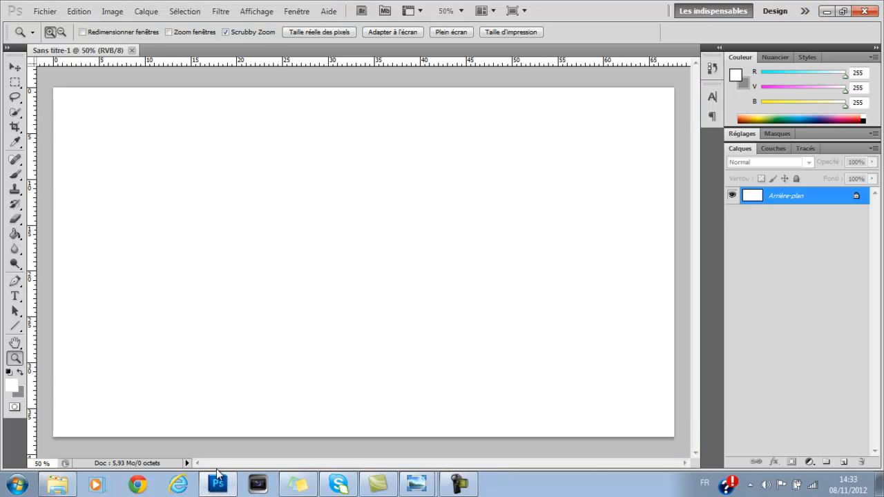
{"action": "left_click", "coordinate": [55, 485]}
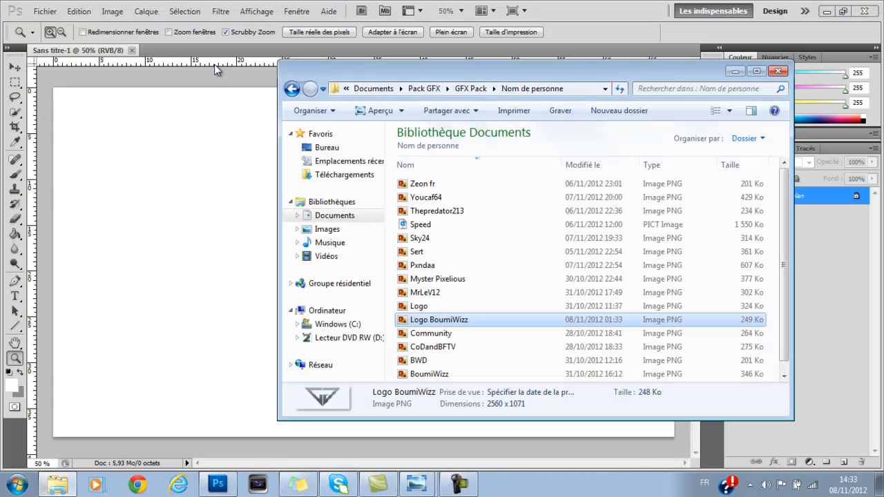
{"action": "left_click", "coordinate": [300, 90]}
{"action": "left_click", "coordinate": [450, 278]}
{"action": "double_click", "coordinate": [451, 278]}
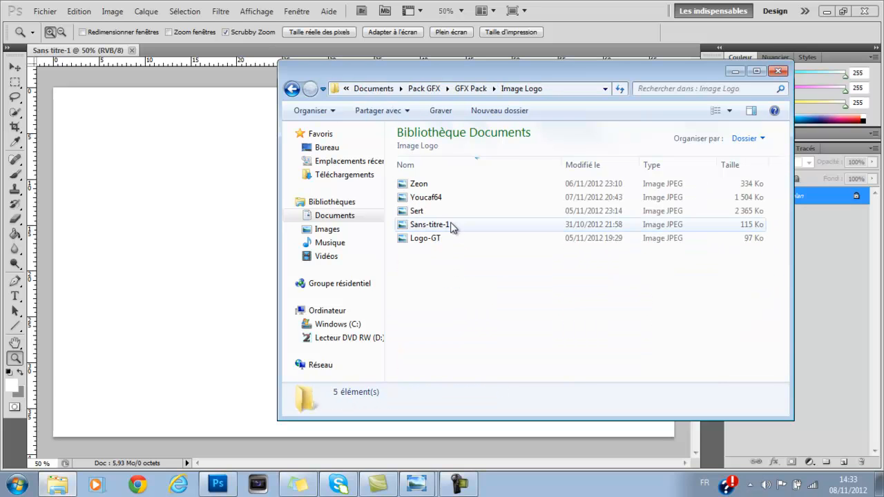
{"action": "left_click", "coordinate": [447, 225]}
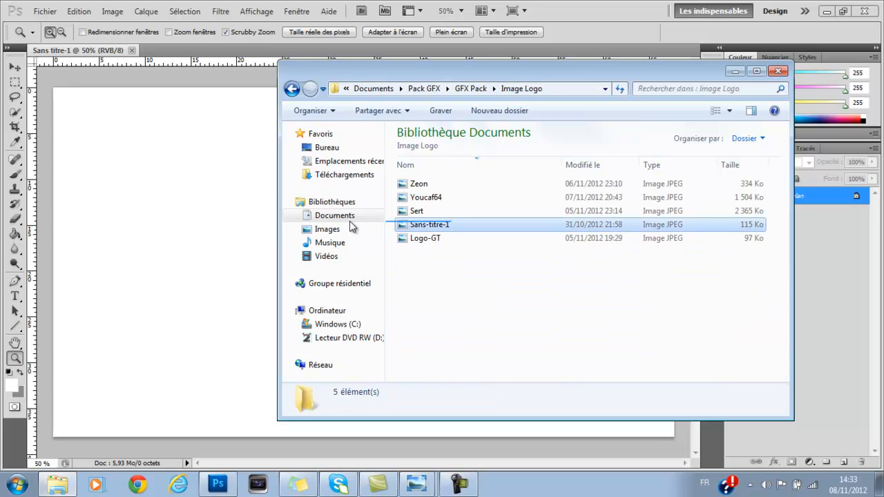
{"action": "left_click", "coordinate": [210, 229]}
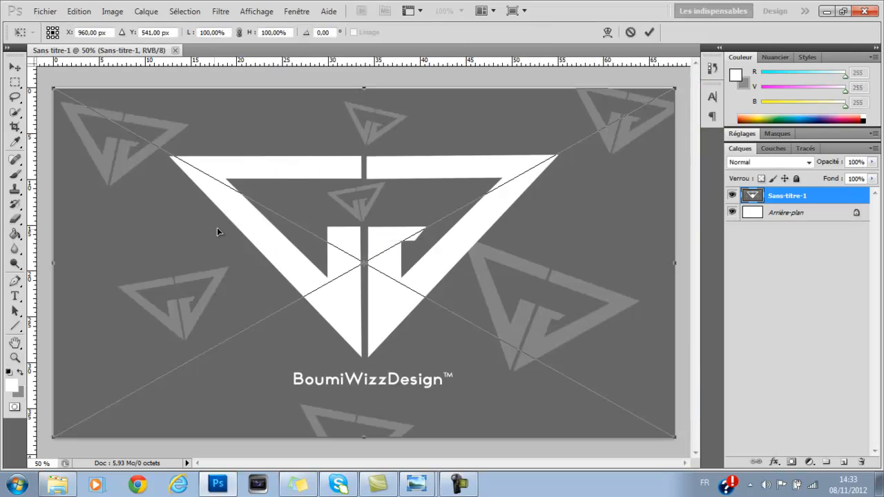
{"action": "key", "text": "Return"}
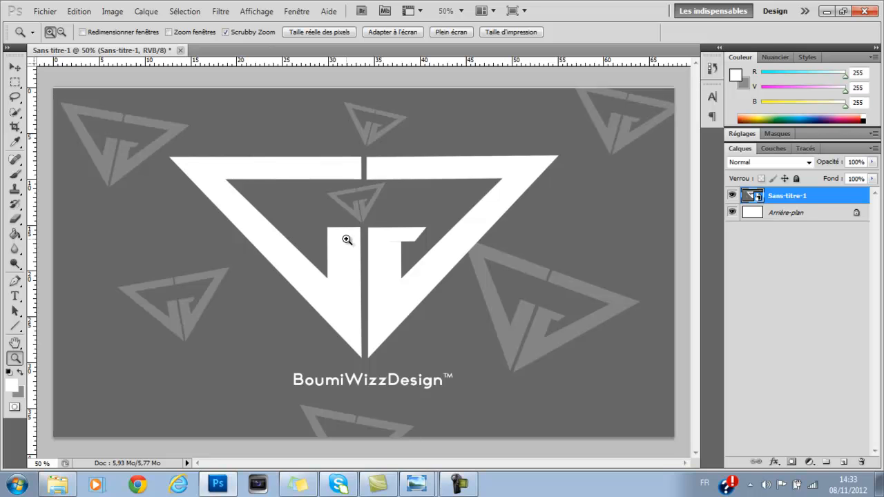
- Choose the Pen tool and create a new empty path for tracing the large white logo
{"action": "left_click", "coordinate": [346, 240]}
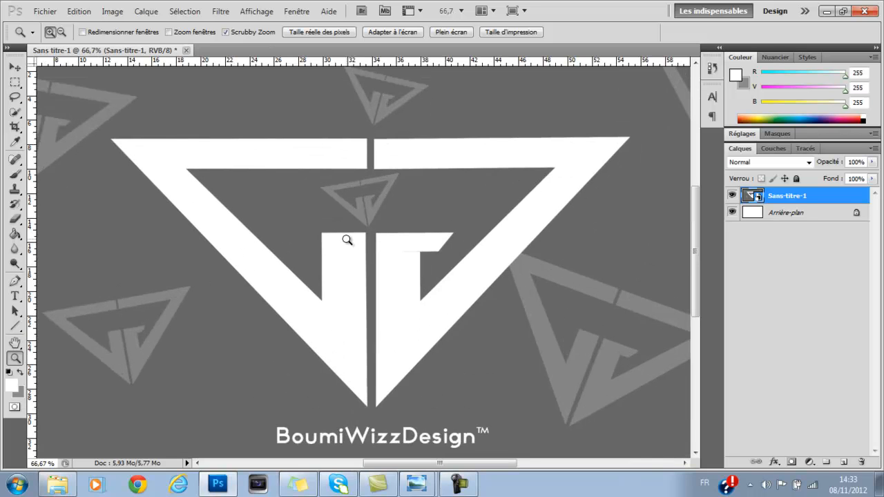
{"action": "left_click", "coordinate": [369, 223]}
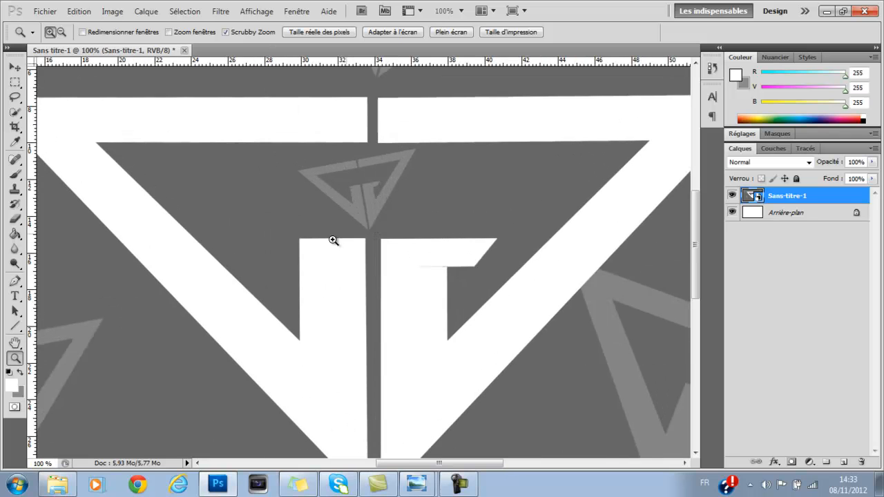
{"action": "right_click", "coordinate": [260, 266]}
{"action": "left_click", "coordinate": [319, 337]}
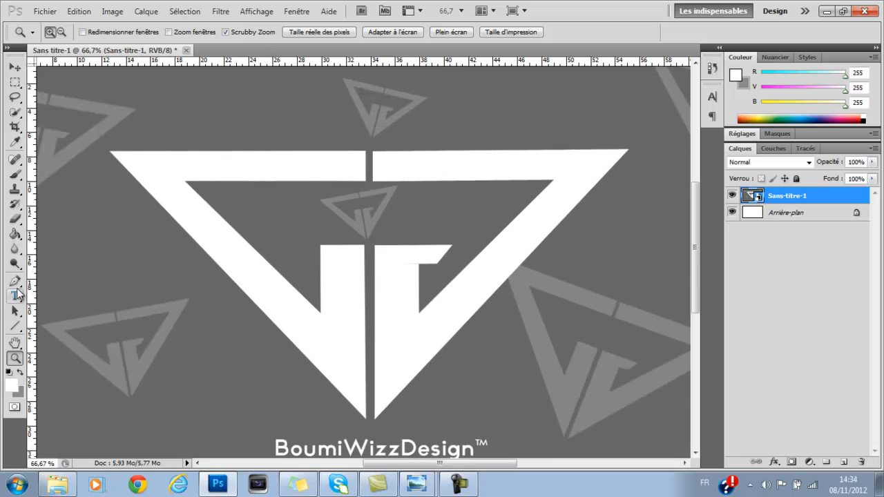
{"action": "left_click", "coordinate": [15, 282]}
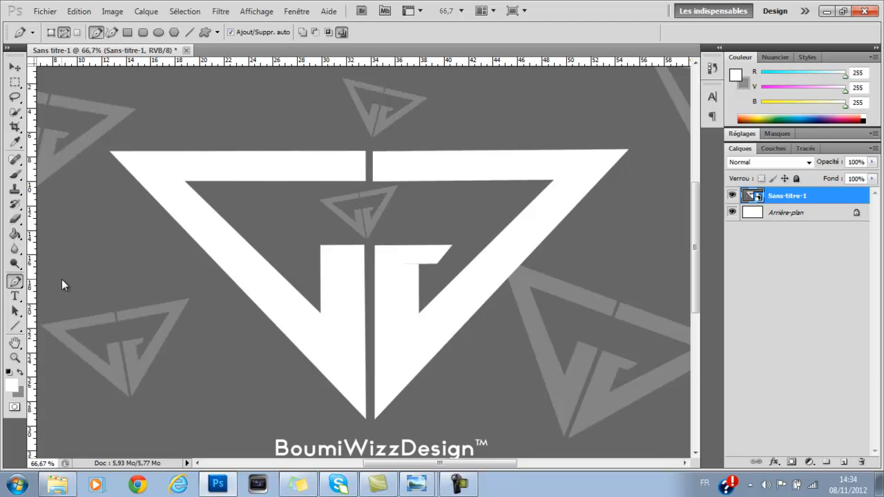
{"action": "left_click", "coordinate": [17, 356]}
{"action": "left_click", "coordinate": [90, 153]}
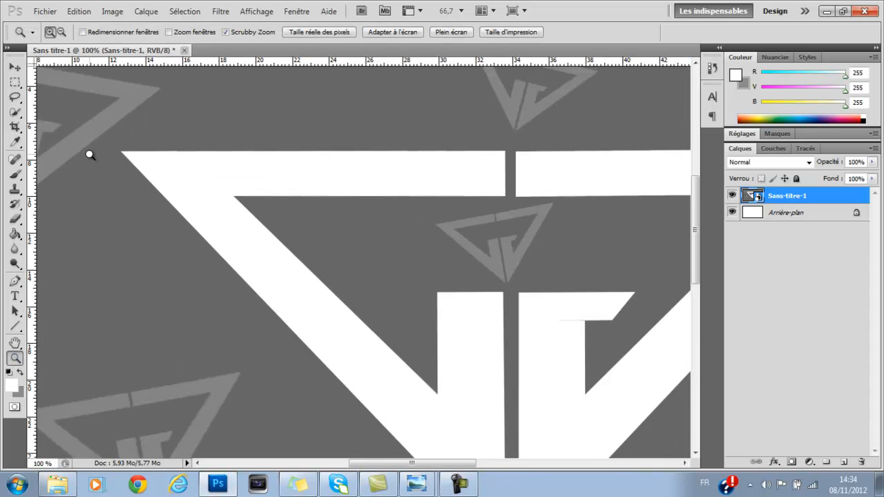
{"action": "left_click", "coordinate": [90, 154]}
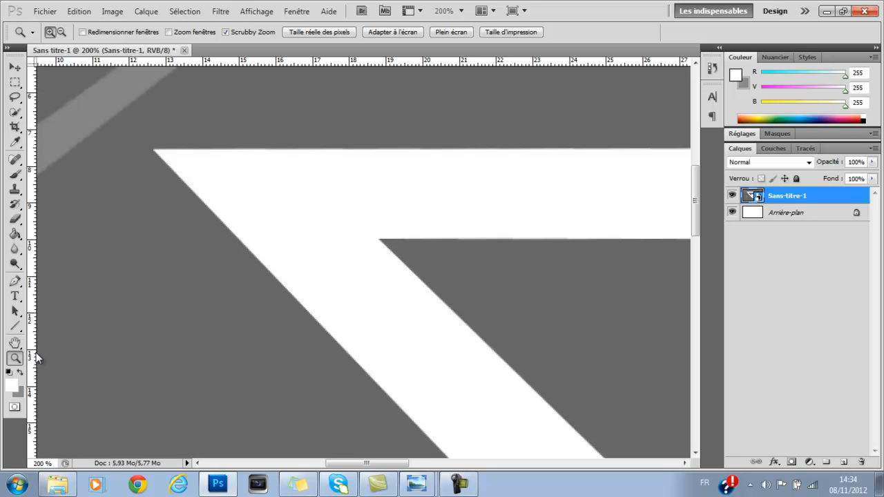
{"action": "left_click", "coordinate": [16, 282]}
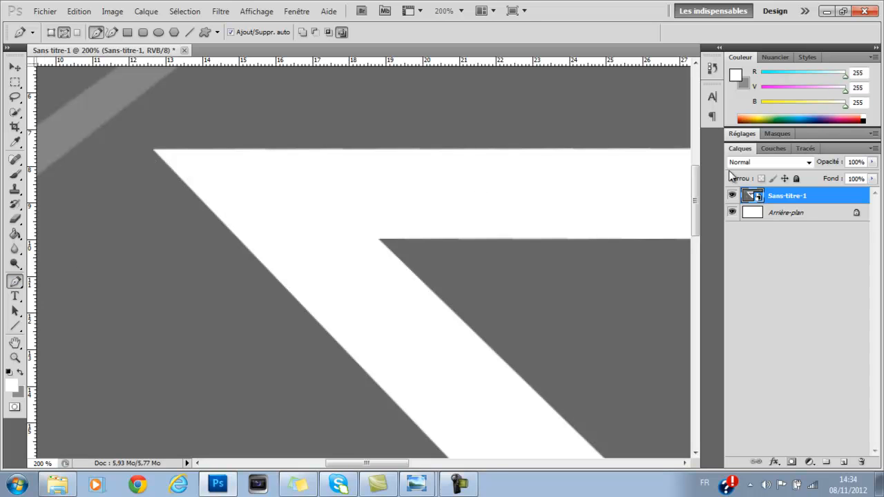
{"action": "left_click", "coordinate": [806, 149]}
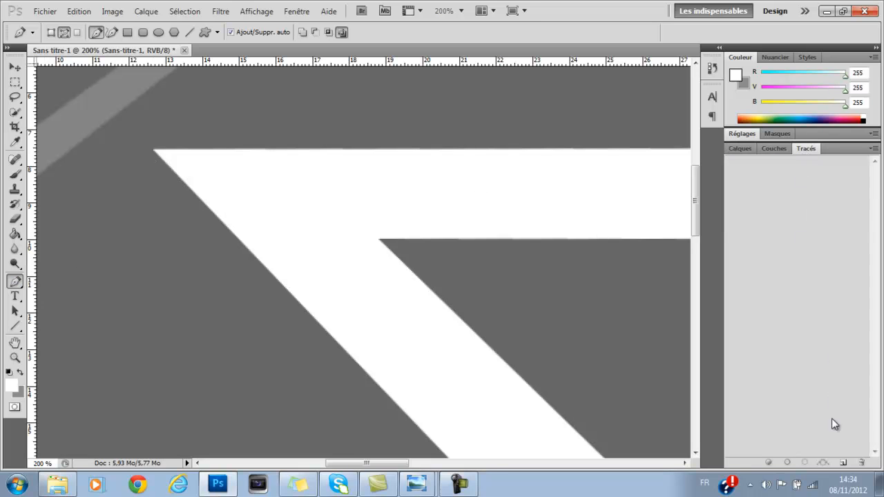
{"action": "left_click", "coordinate": [842, 462]}
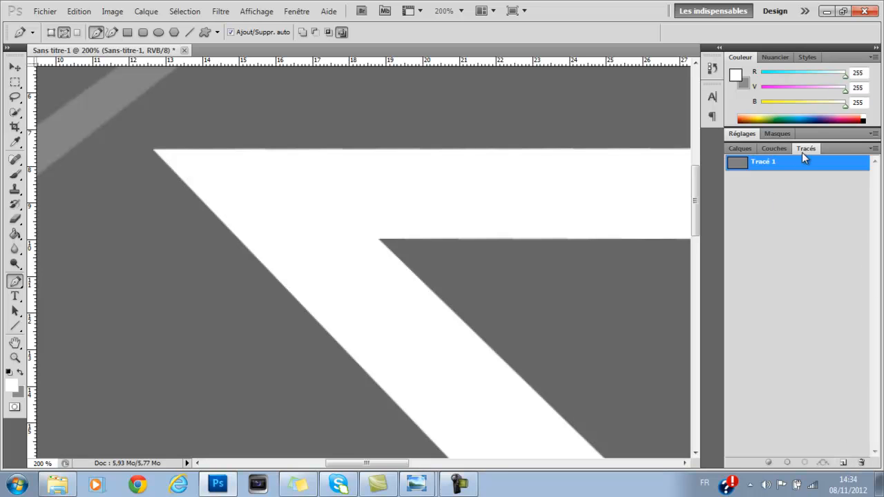
- Trace the upper bar of the logo's left half with straight segments, from its outer tip around the bar's end to the inner corner
{"action": "left_click_drag", "start_coordinate": [399, 465], "coordinate": [411, 465]}
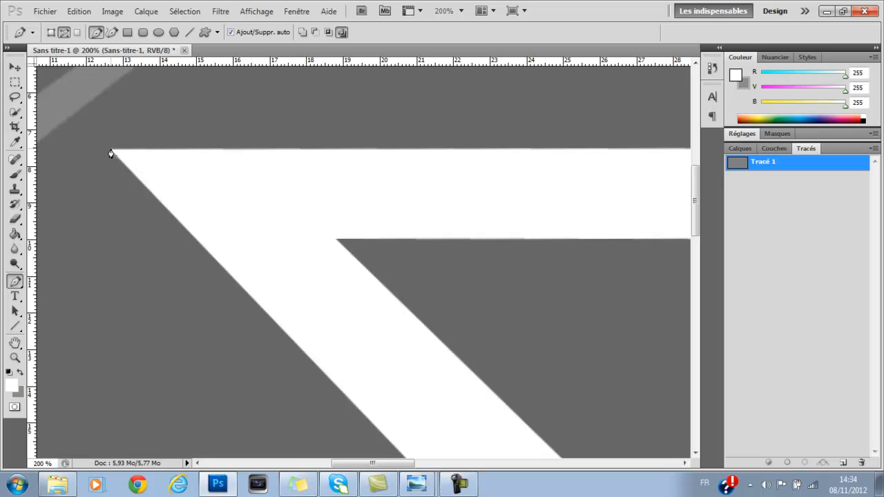
{"action": "left_click_drag", "start_coordinate": [381, 463], "coordinate": [454, 462]}
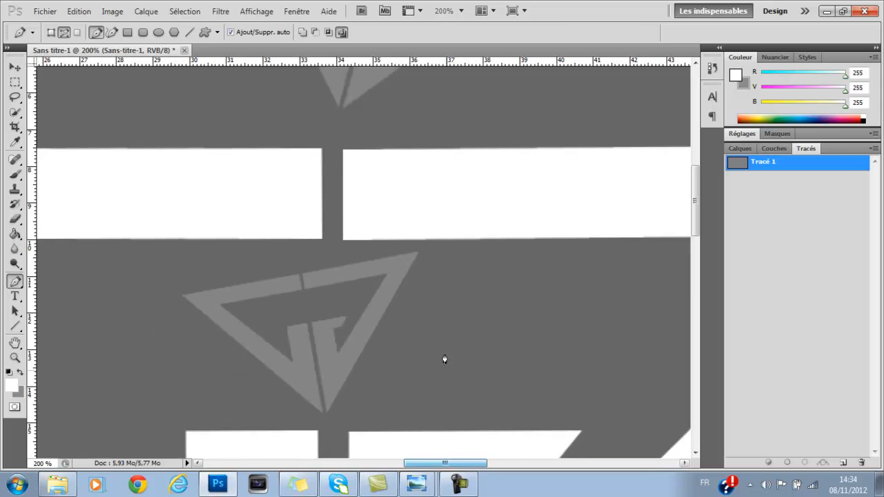
{"action": "left_click", "coordinate": [321, 150]}
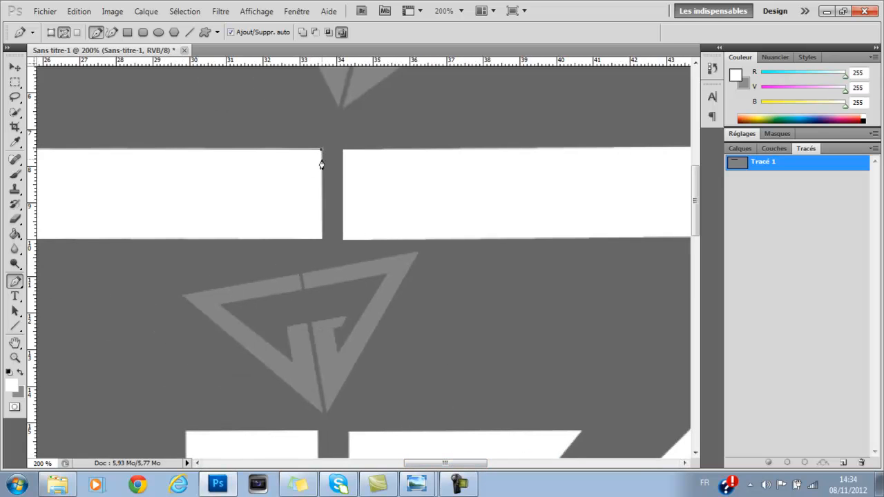
{"action": "left_click", "coordinate": [321, 238]}
{"action": "left_click_drag", "start_coordinate": [430, 466], "coordinate": [357, 464]}
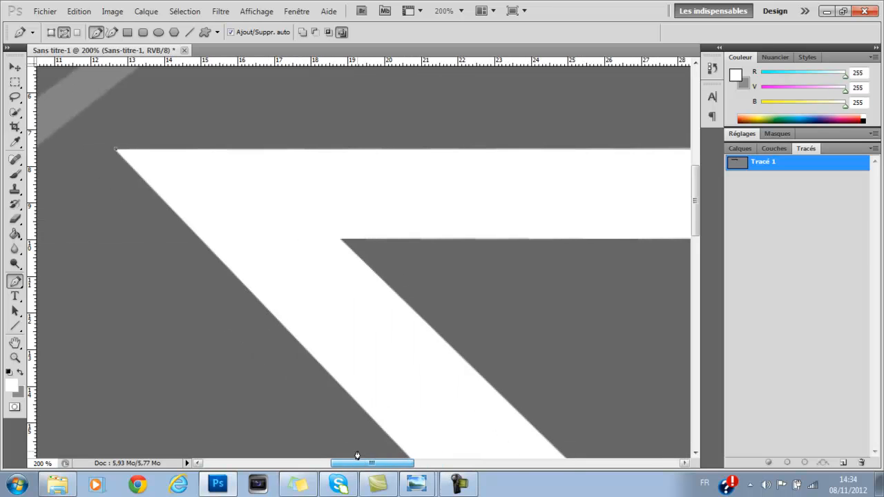
{"action": "left_click", "coordinate": [340, 239]}
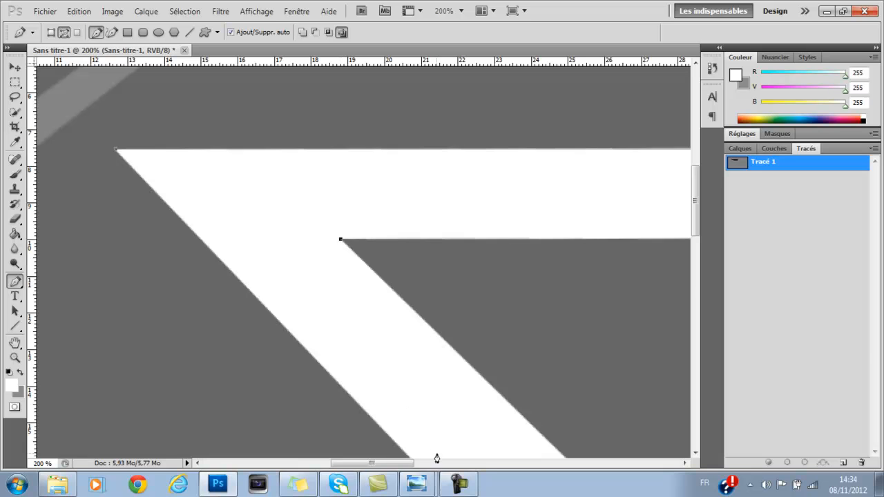
- Continue the path down the left half's inner diagonal, up the vertical stem and across the stem's top edge
{"action": "left_click_drag", "start_coordinate": [406, 468], "coordinate": [431, 467]}
{"action": "scroll", "coordinate": [426, 382], "scroll_direction": "down", "scroll_amount": 5}
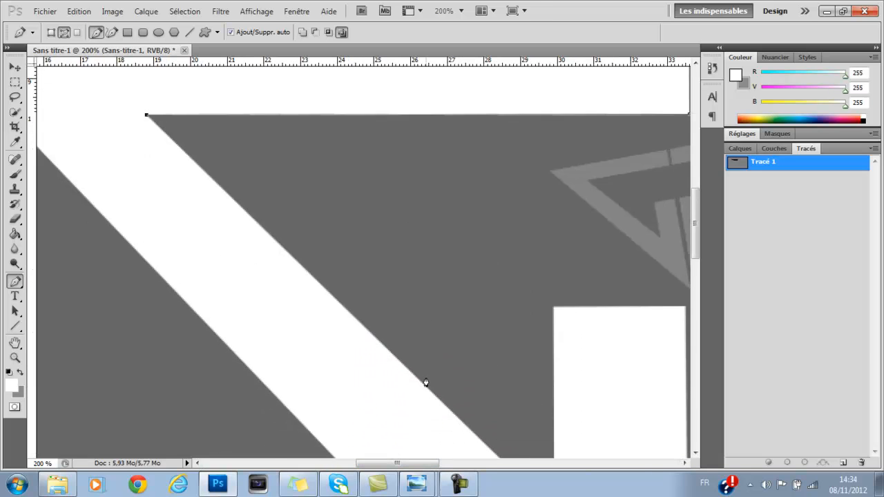
{"action": "scroll", "coordinate": [426, 383], "scroll_direction": "down", "scroll_amount": 1}
{"action": "left_click", "coordinate": [553, 428]}
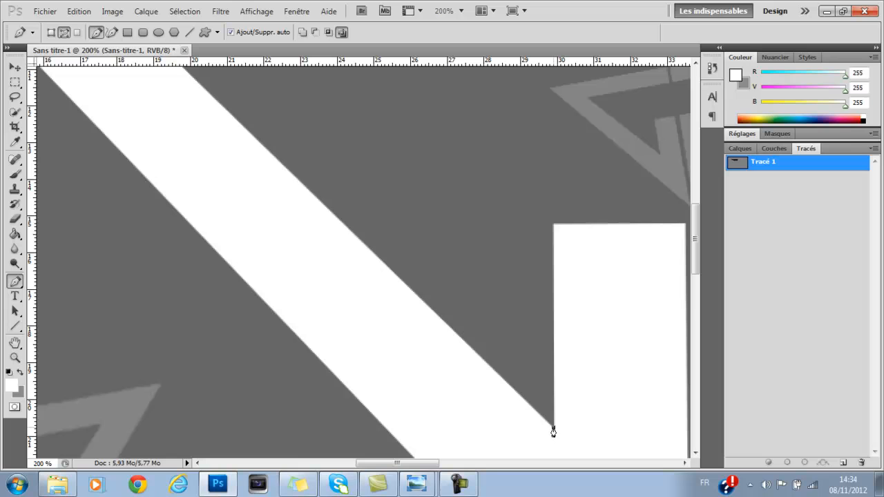
{"action": "left_click", "coordinate": [554, 225]}
{"action": "left_click_drag", "start_coordinate": [424, 463], "coordinate": [443, 462]}
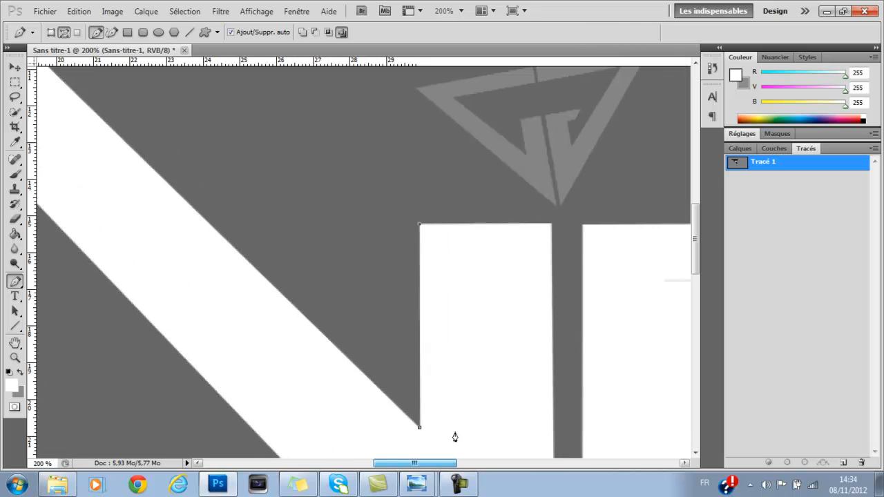
{"action": "left_click", "coordinate": [552, 225]}
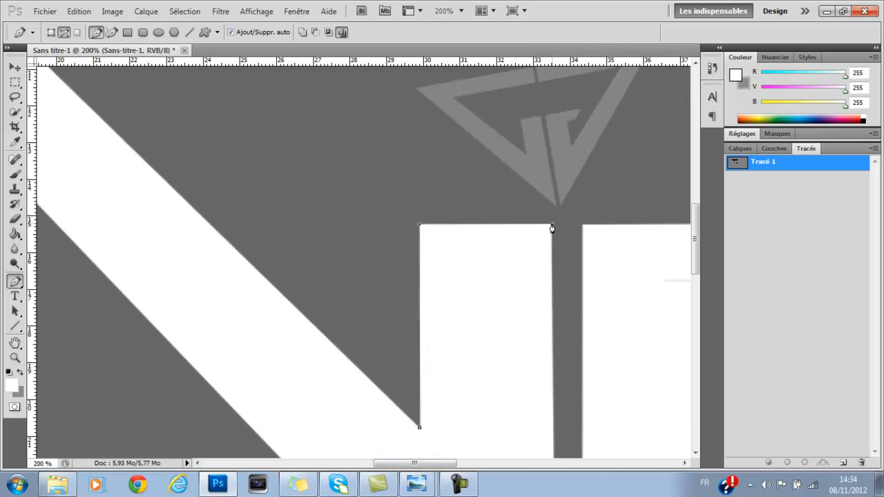
{"action": "mouse_move", "coordinate": [552, 228]}
{"action": "left_mouse_down"}
{"action": "mouse_move", "coordinate": [554, 261]}
{"action": "mouse_move", "coordinate": [553, 221]}
{"action": "left_mouse_up"}
- Extend the path down to the left half's lower tip and close it at the starting point on the outer tip
{"action": "scroll", "coordinate": [627, 339], "scroll_direction": "down", "scroll_amount": 3}
{"action": "scroll", "coordinate": [627, 339], "scroll_direction": "down", "scroll_amount": 10}
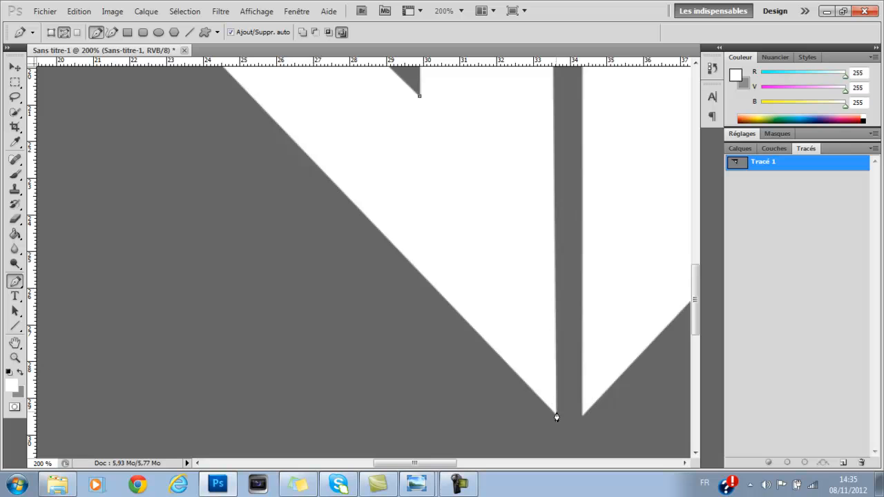
{"action": "left_click_drag", "start_coordinate": [415, 462], "coordinate": [412, 435]}
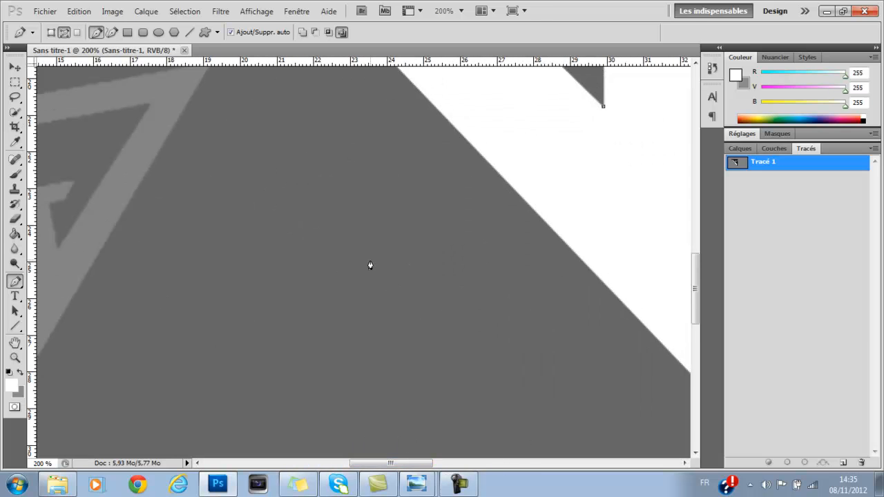
{"action": "scroll", "coordinate": [369, 268], "scroll_direction": "up", "scroll_amount": 8}
{"action": "scroll", "coordinate": [370, 269], "scroll_direction": "up", "scroll_amount": 8}
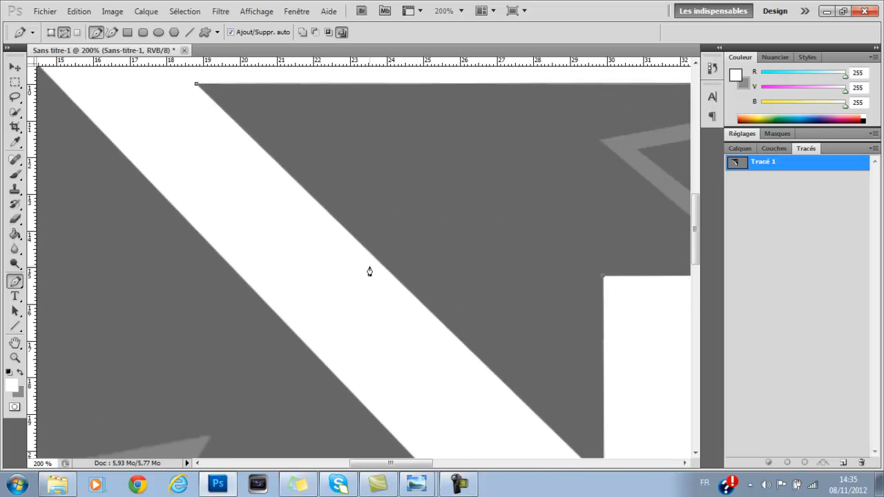
{"action": "left_click_drag", "start_coordinate": [391, 464], "coordinate": [371, 462]}
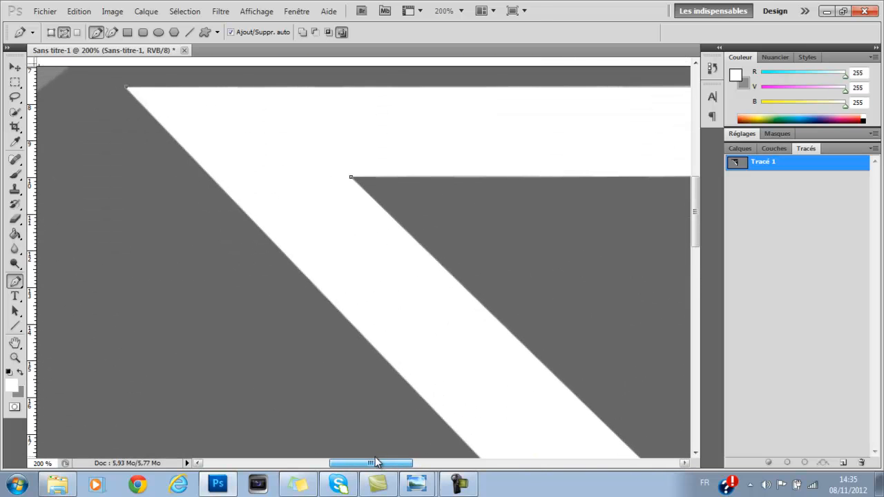
{"action": "left_click", "coordinate": [125, 88]}
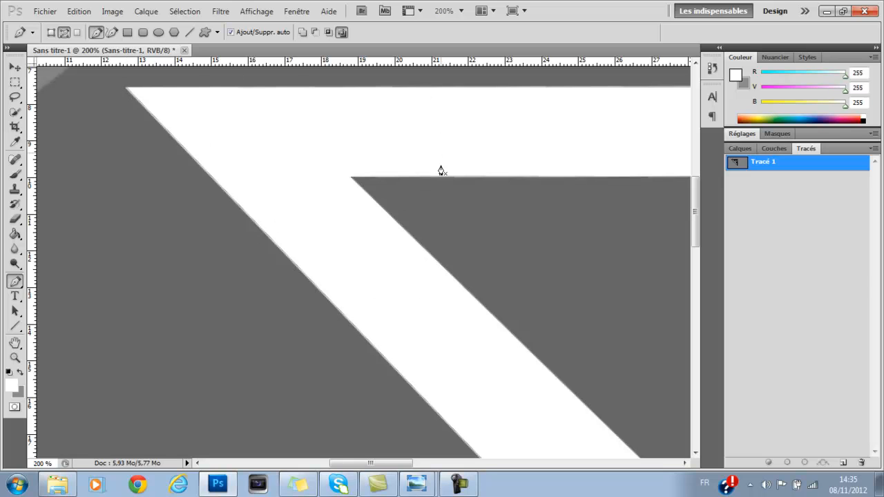
- Export the path Tracé 1 to Illustrator format on the desktop as Sans titre-1.ai, replacing the existing file
{"action": "left_click_drag", "start_coordinate": [378, 469], "coordinate": [444, 452]}
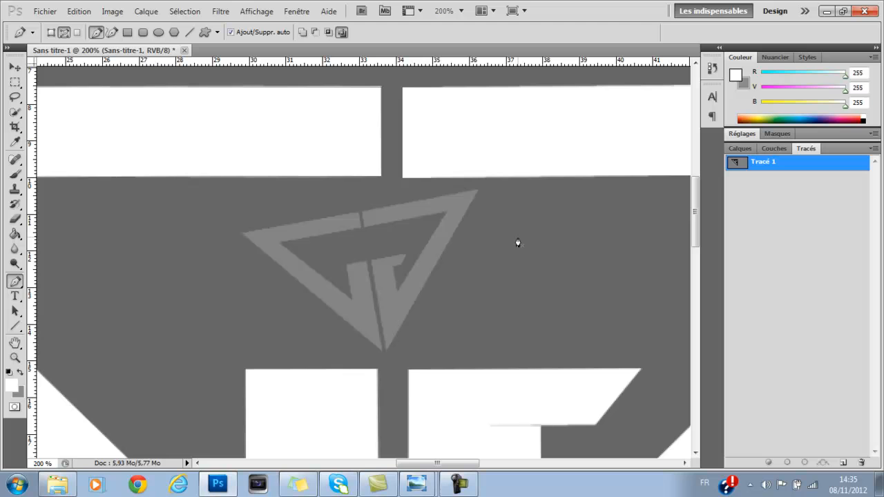
{"action": "left_click", "coordinate": [81, 12]}
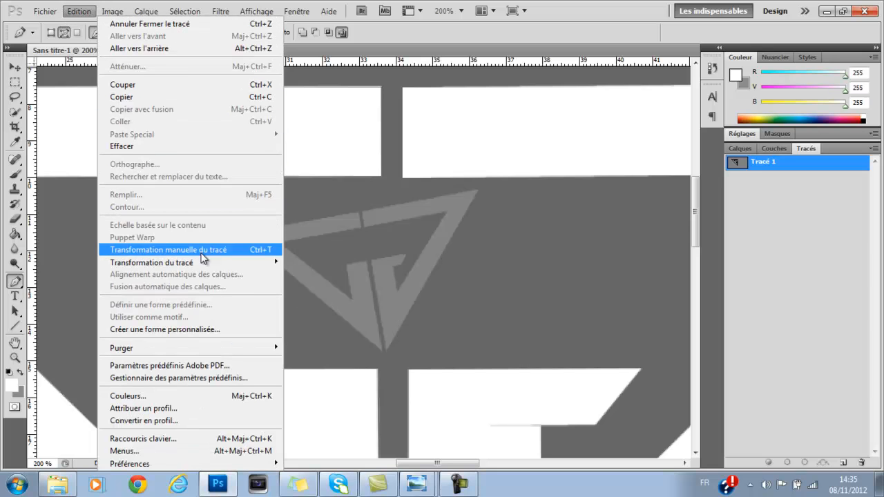
{"action": "mouse_move", "coordinate": [220, 261]}
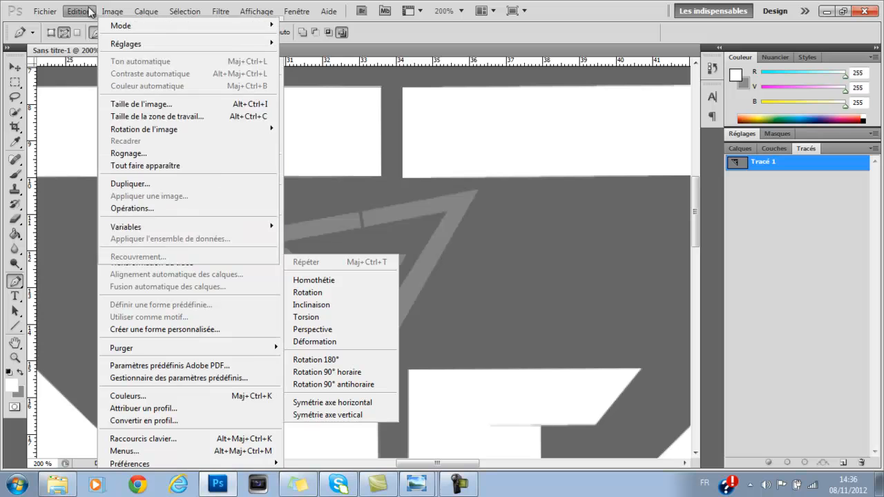
{"action": "mouse_move", "coordinate": [43, 12]}
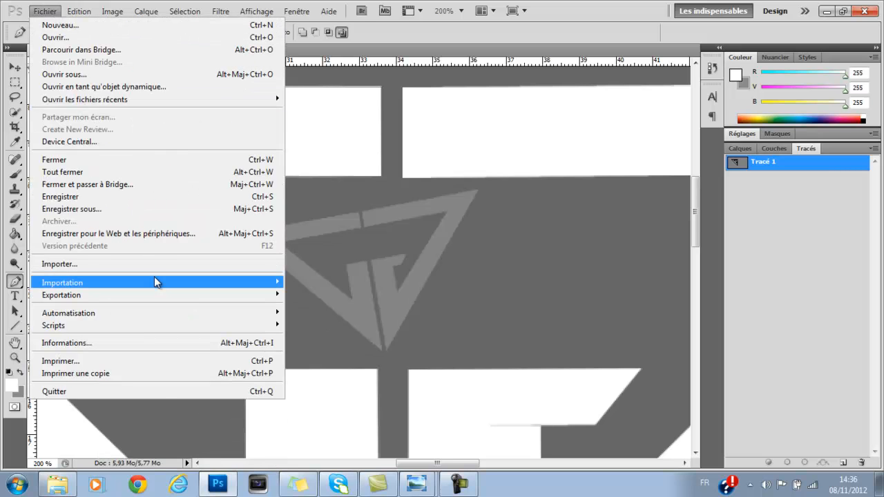
{"action": "mouse_move", "coordinate": [160, 294]}
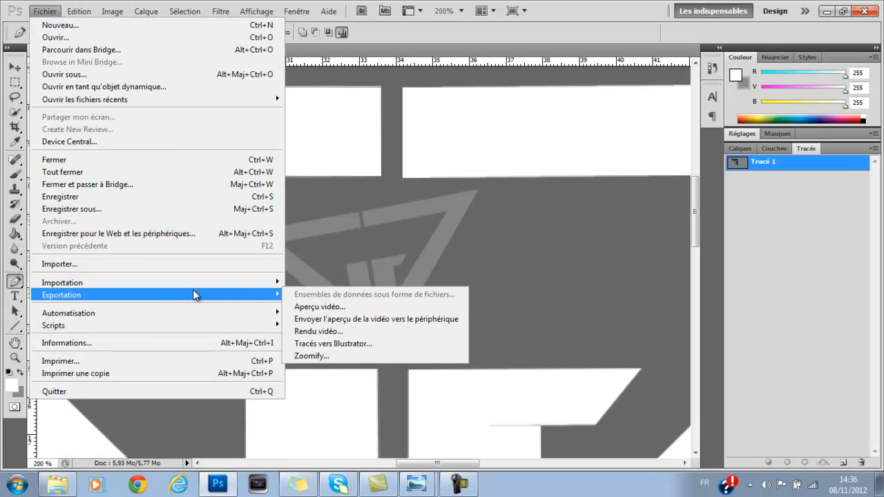
{"action": "left_click", "coordinate": [332, 342]}
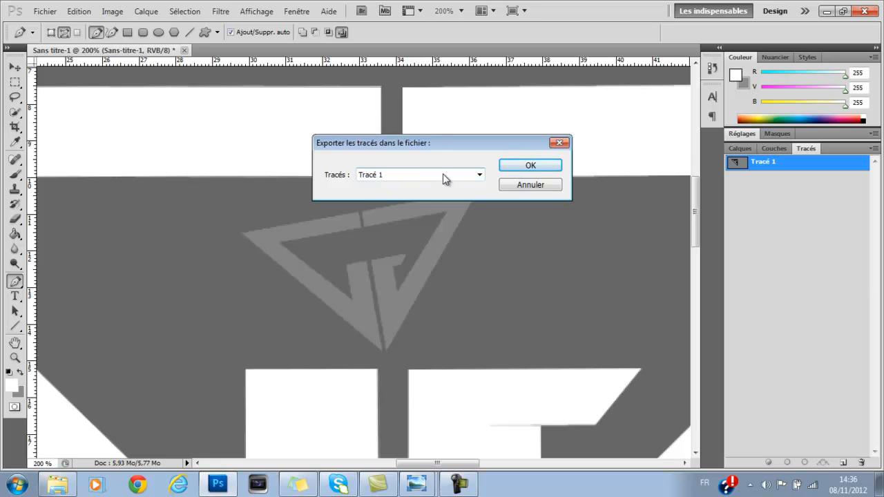
{"action": "left_click", "coordinate": [480, 177]}
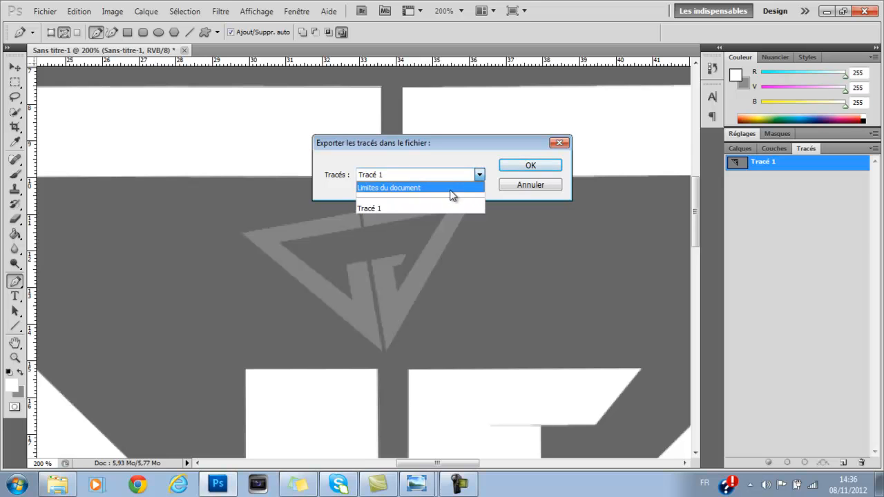
{"action": "left_click", "coordinate": [386, 206]}
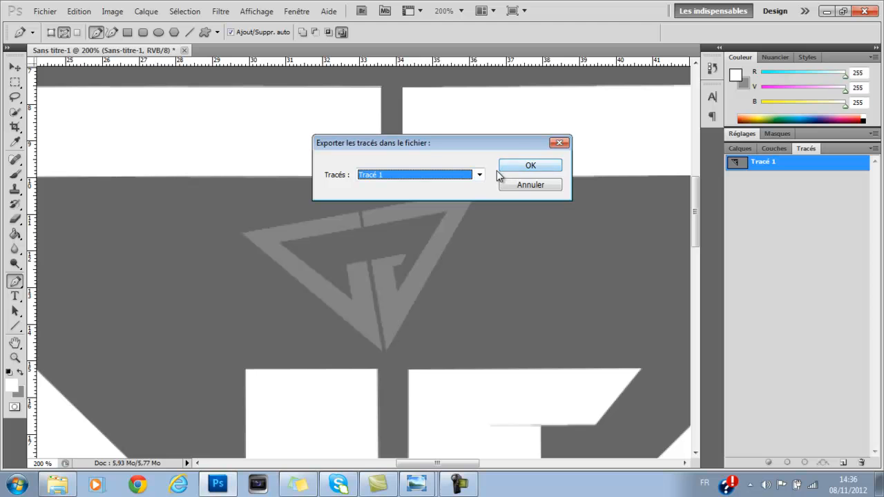
{"action": "left_click", "coordinate": [539, 173]}
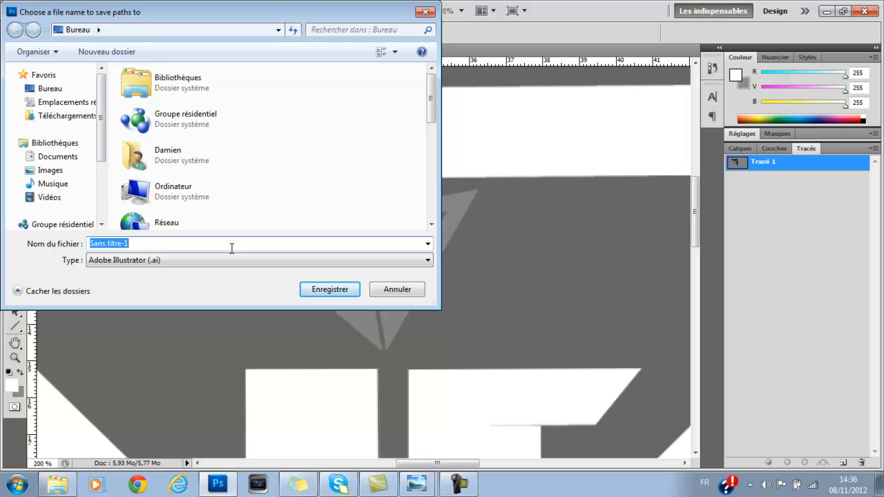
{"action": "key", "text": "Return"}
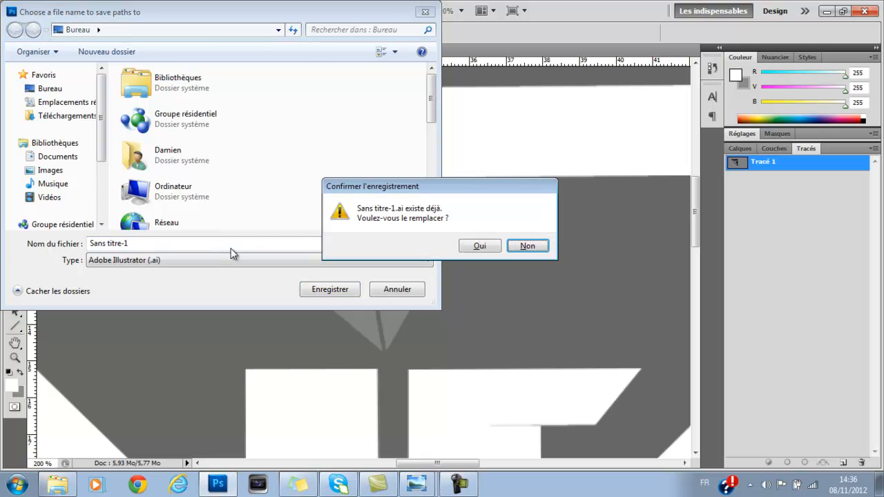
{"action": "left_click", "coordinate": [481, 246]}
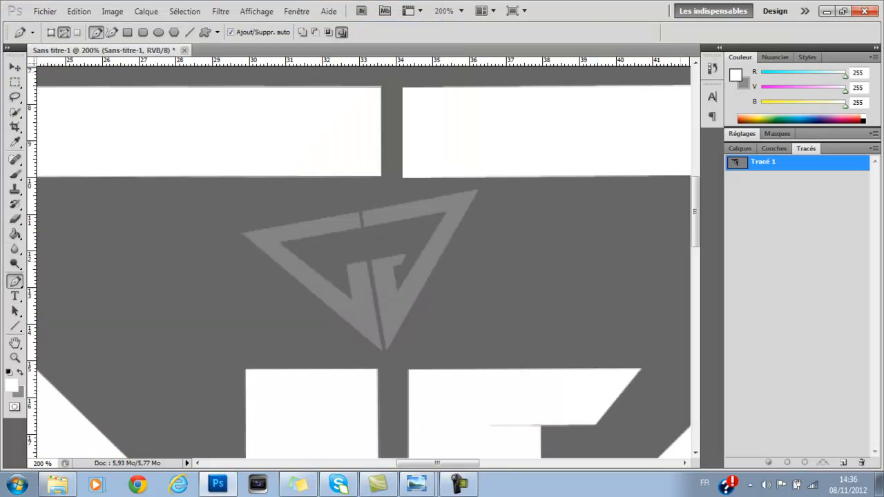
- Minimize all open windows to reach the desktop and locate the exported Sans titre-1.ai file there
{"action": "left_click", "coordinate": [826, 11]}
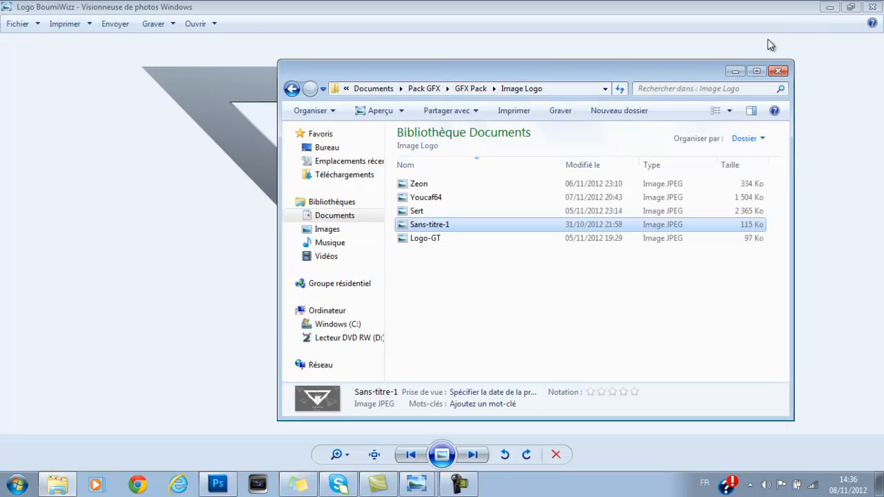
{"action": "left_click", "coordinate": [829, 11]}
{"action": "left_click", "coordinate": [733, 71]}
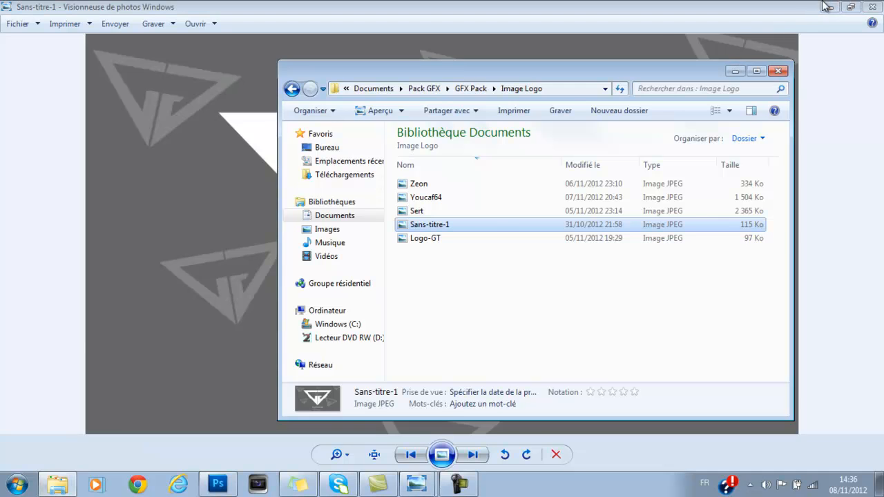
{"action": "left_click", "coordinate": [829, 7]}
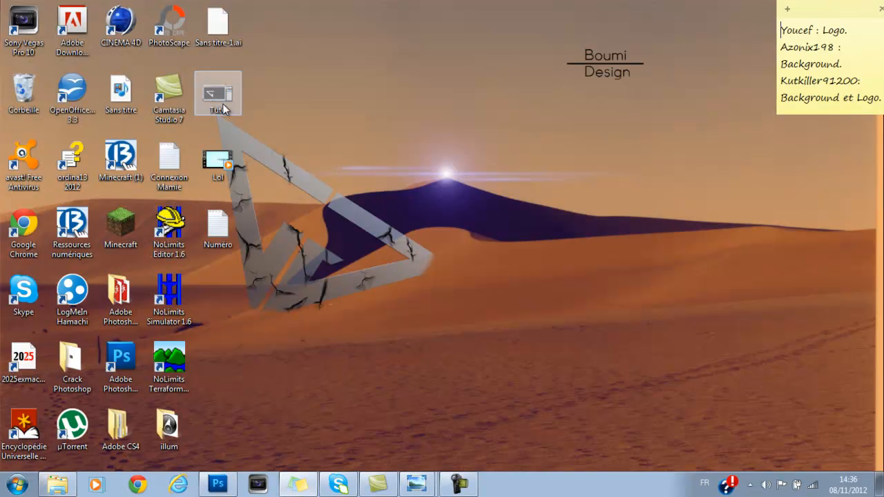
{"action": "left_click", "coordinate": [216, 22]}
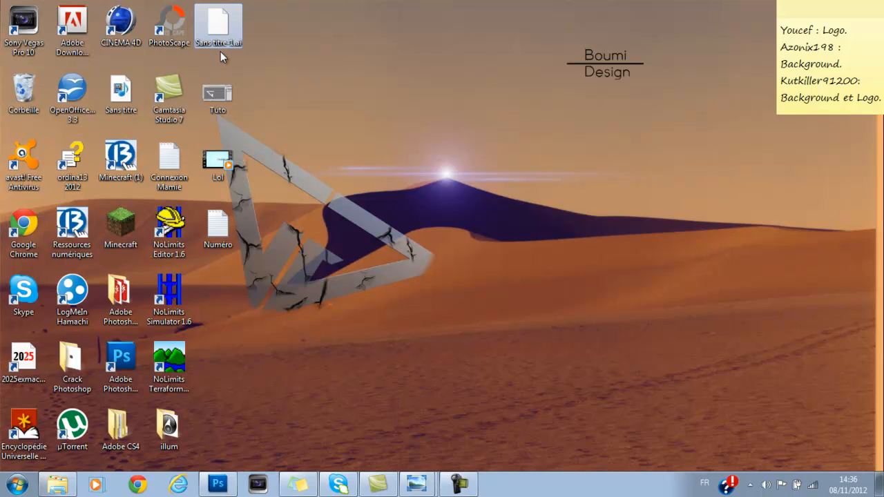
{"action": "left_click", "coordinate": [449, 481]}
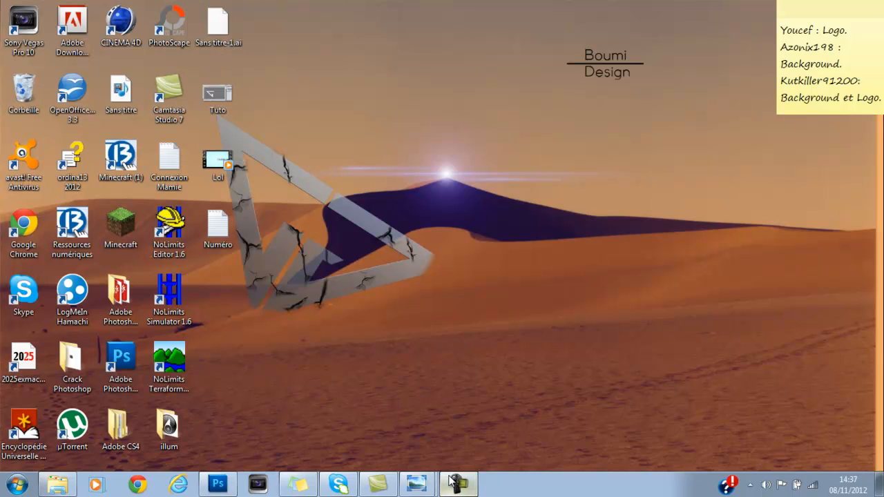